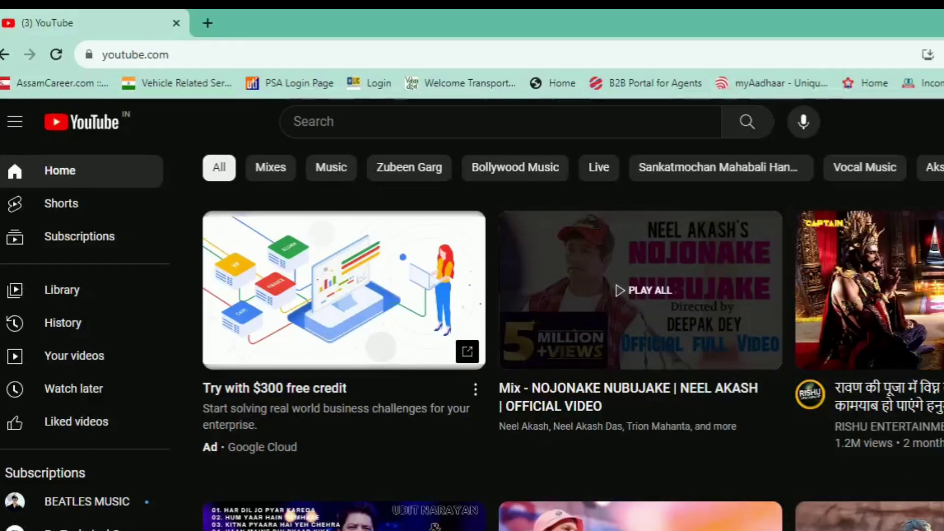
Search YouTube for the creator's Technoid tech channel, correcting a typo in the name
click(169, 54)
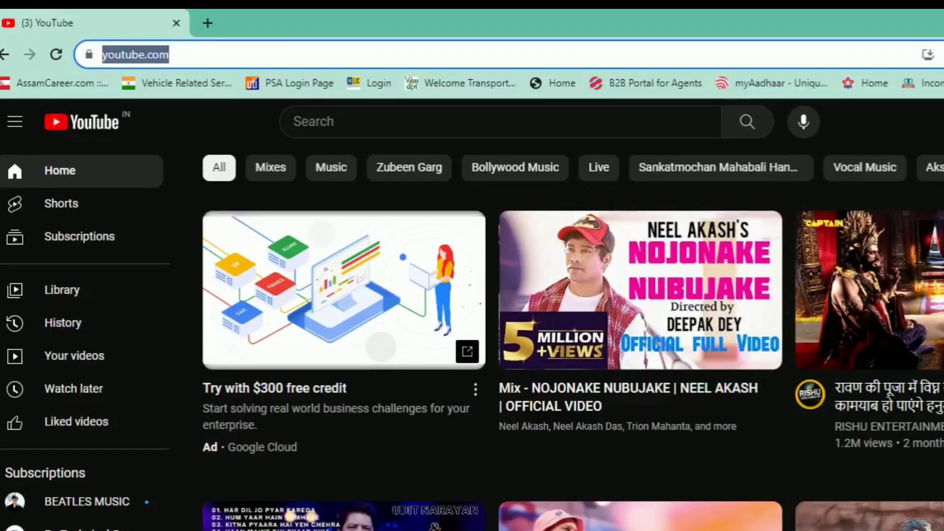
click(442, 121)
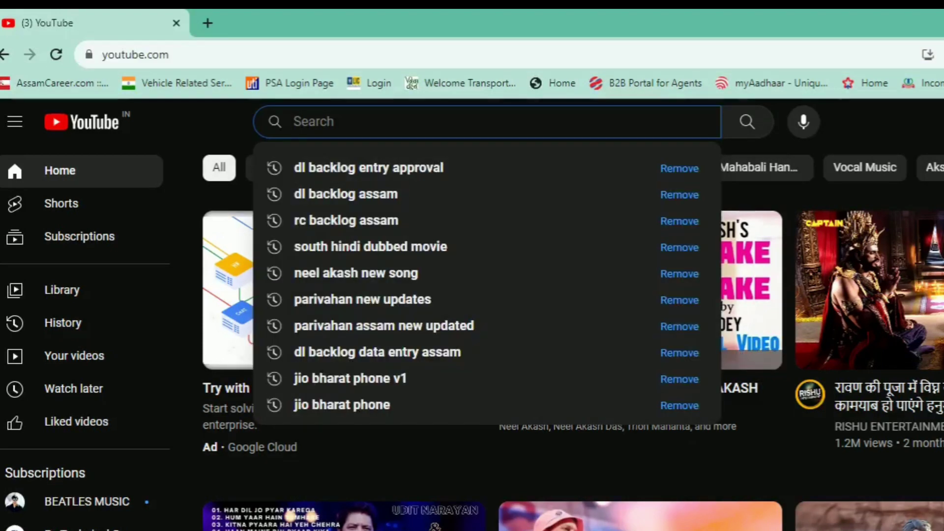
text(hema)
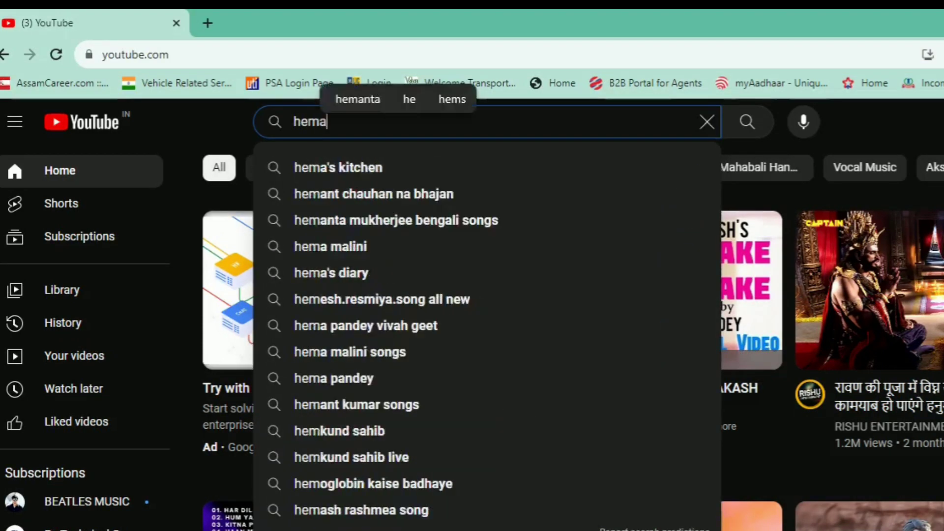
text(nts)
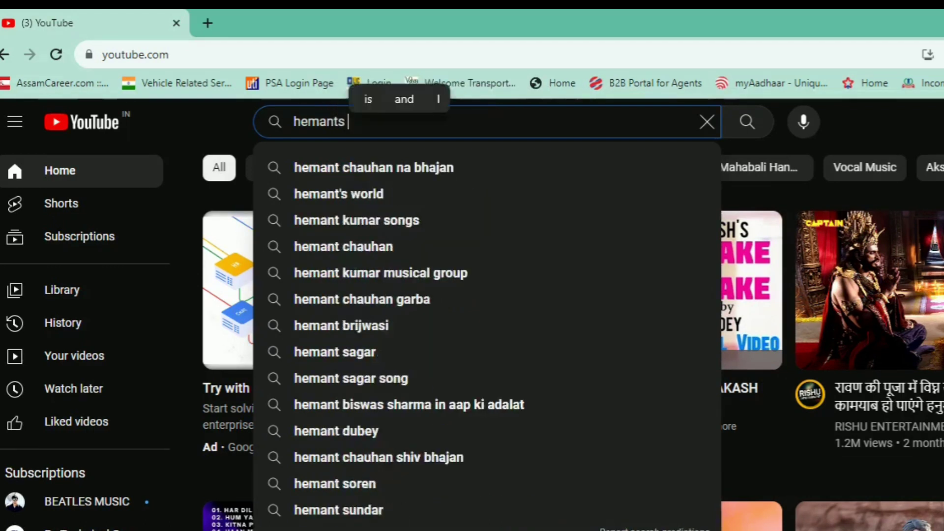
key(BackSpace)
key(BackSpace)
text(a)
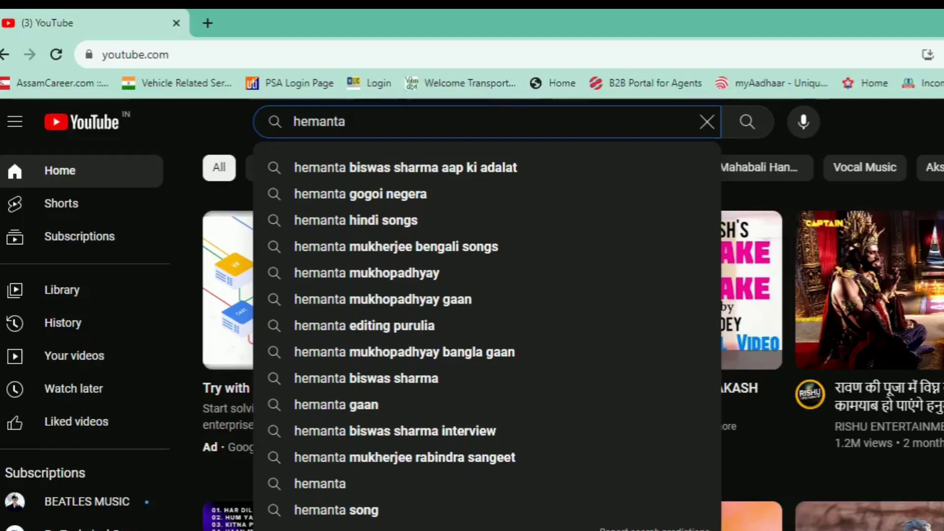
text('s )
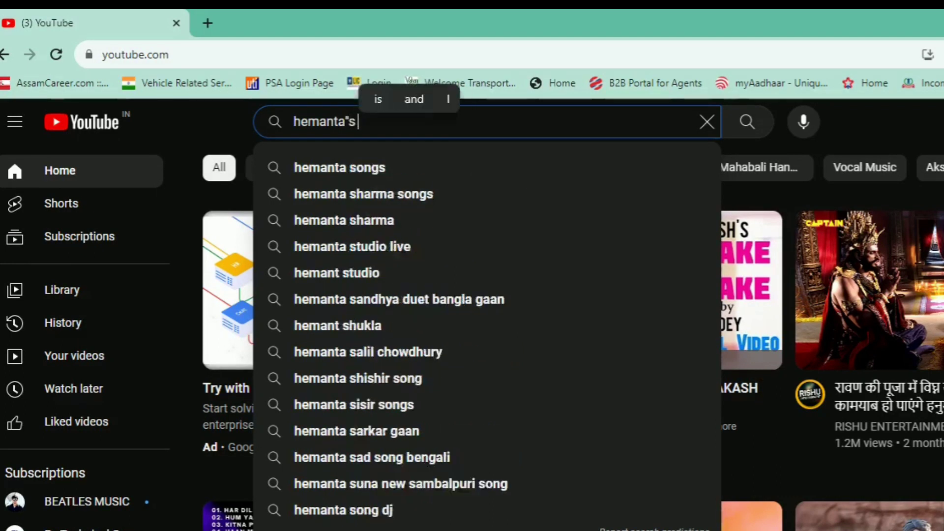
text(techn)
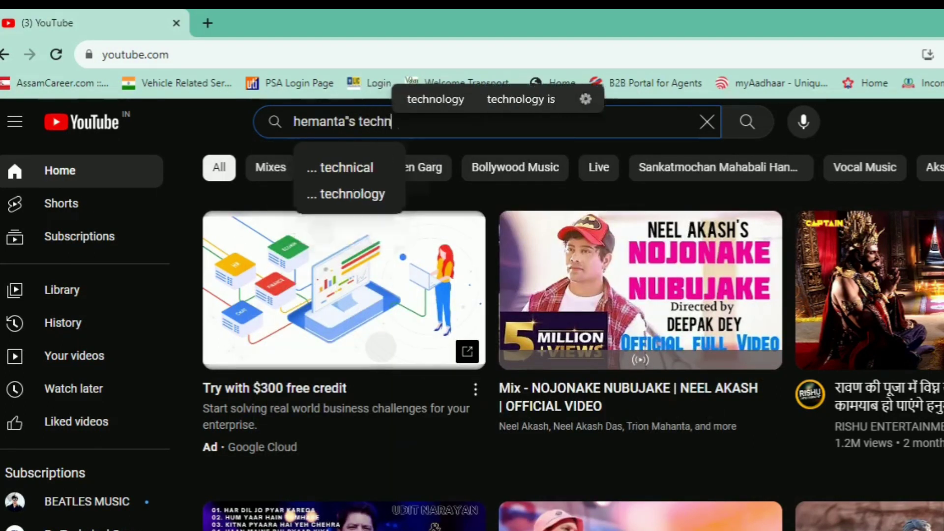
text(oid)
key(Return)
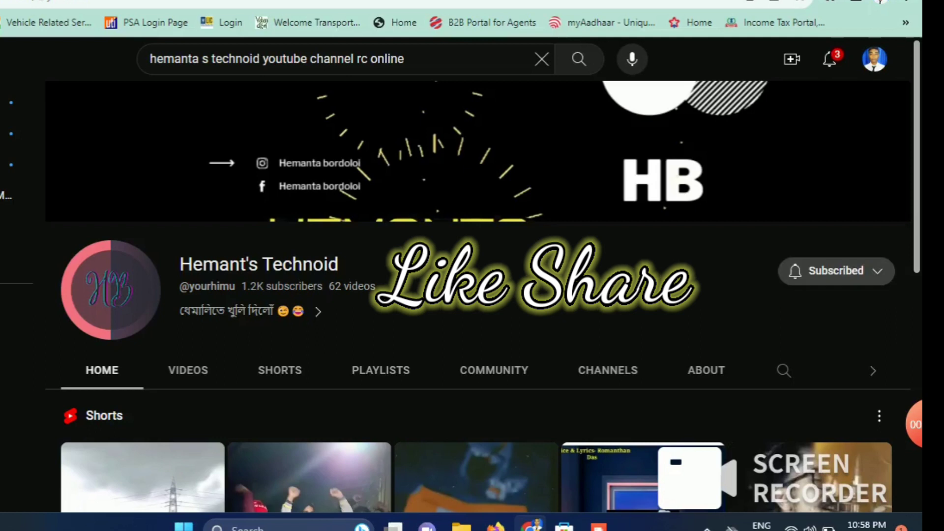
Set the subscribed channel's notification bell to All
click(837, 271)
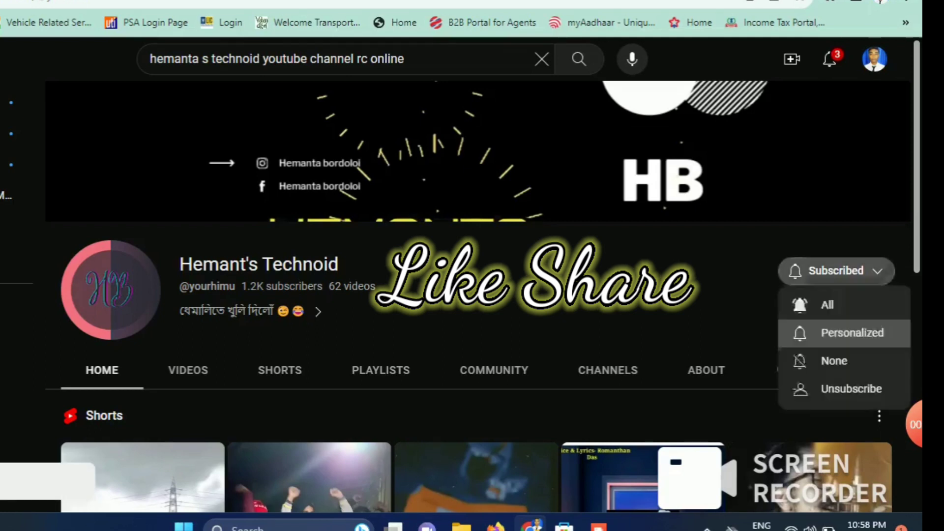
click(828, 305)
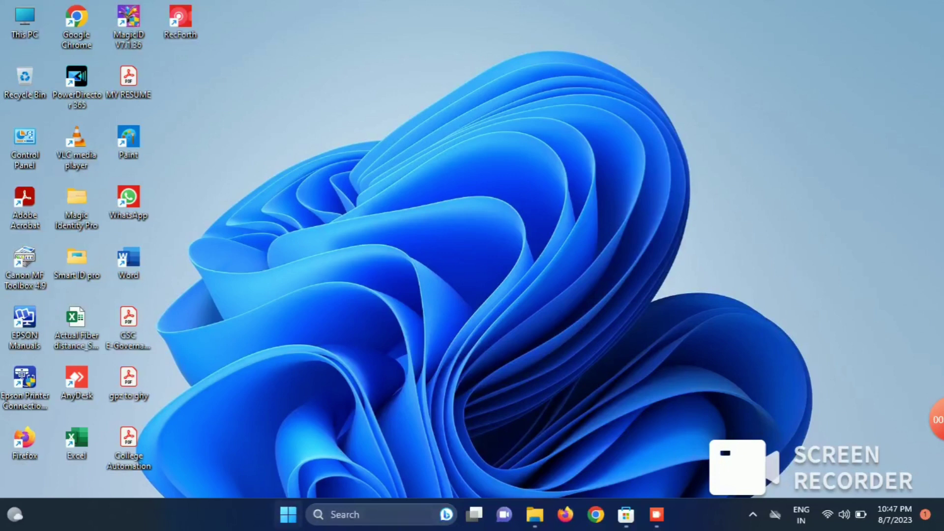
Launch Adobe Photoshop 7.0 from the Start menu's All apps list
click(288, 514)
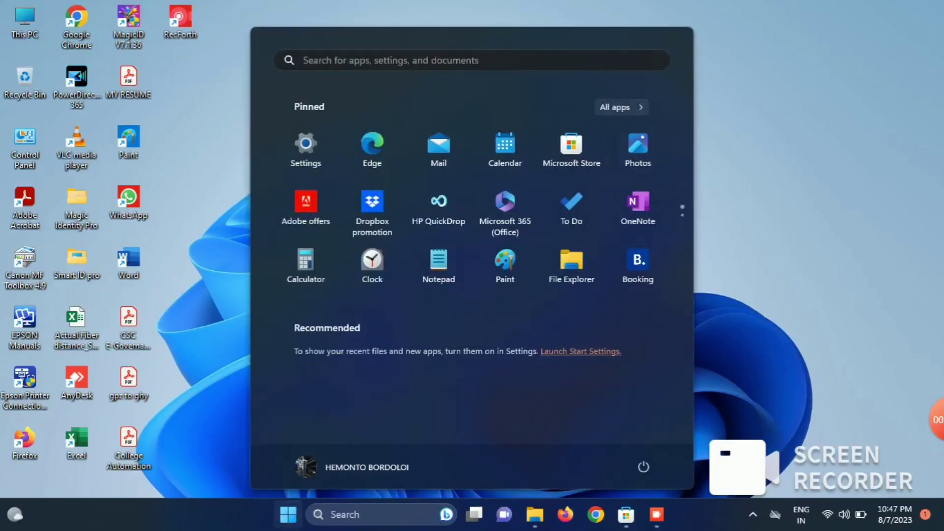
click(622, 107)
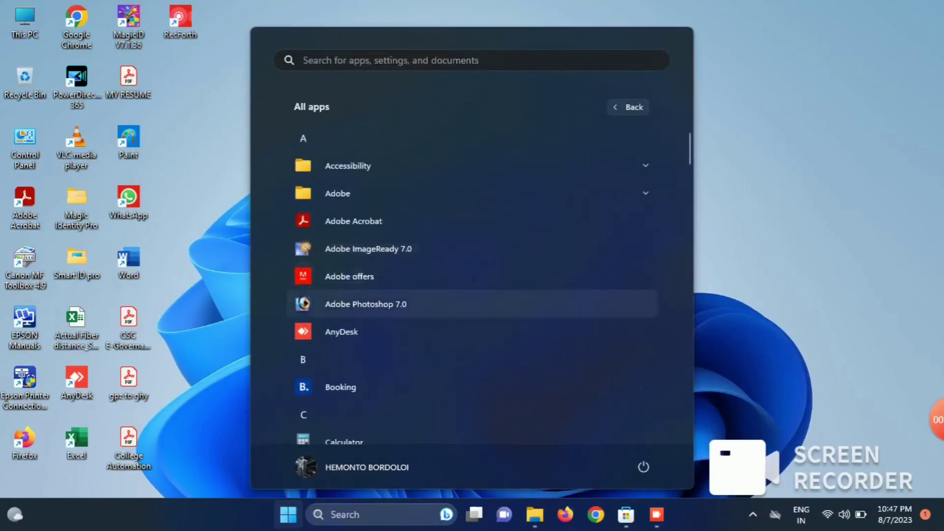
click(649, 304)
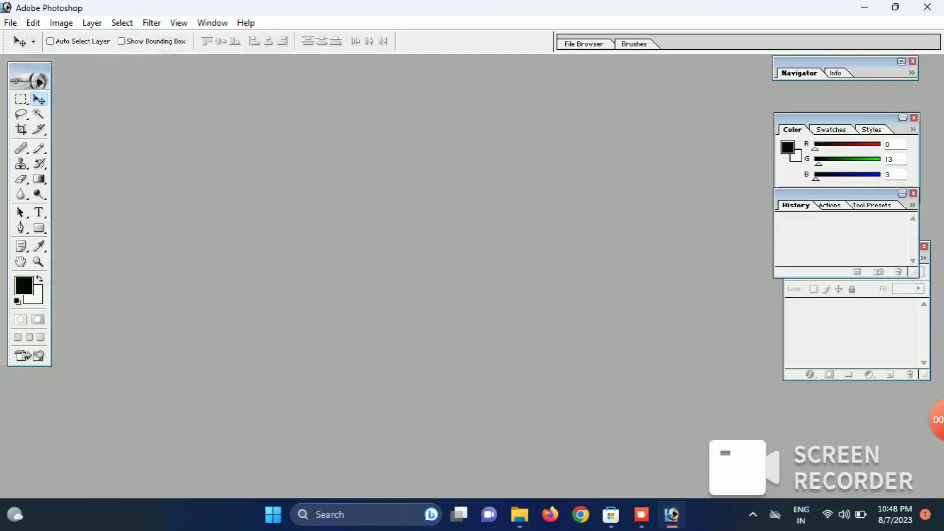
Open photo.jpg from the MEEE folder on DATA (E:), viewing files as Large icons
key(alt+f)
key(o)
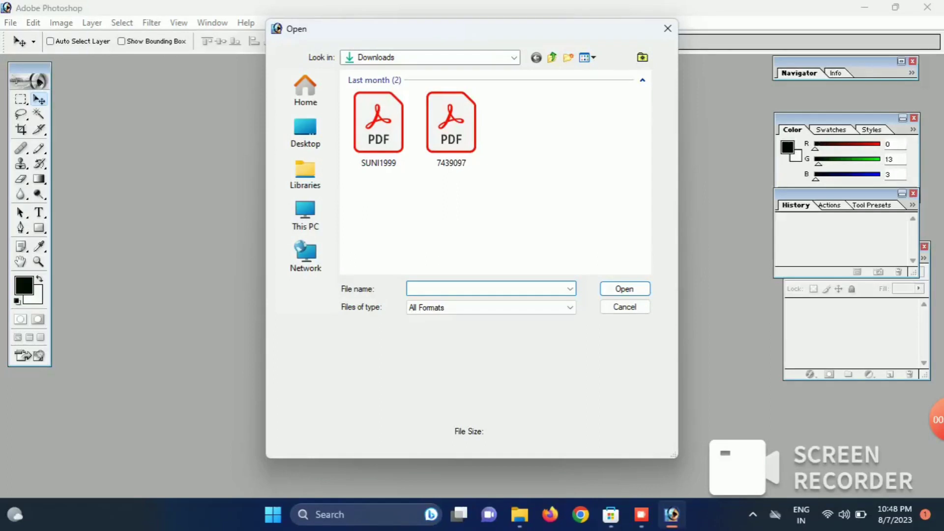
click(306, 215)
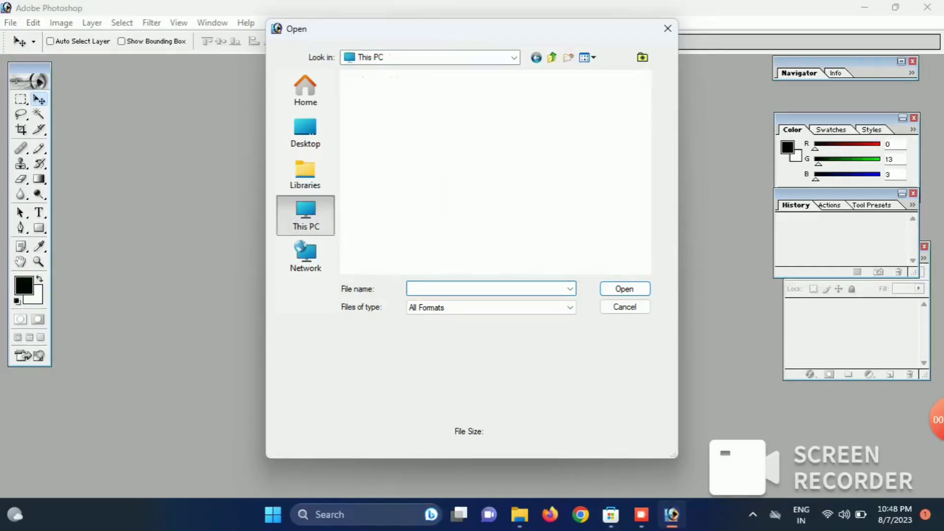
double_click(418, 177)
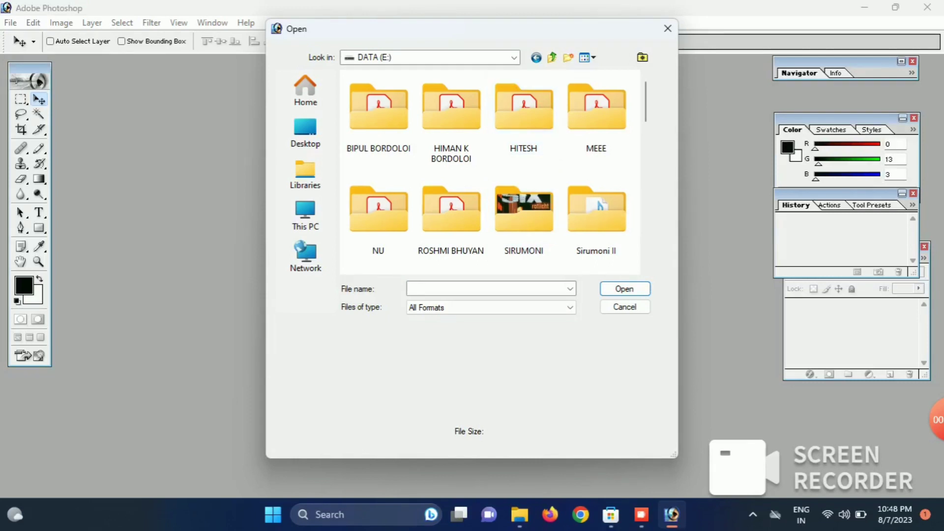
double_click(597, 148)
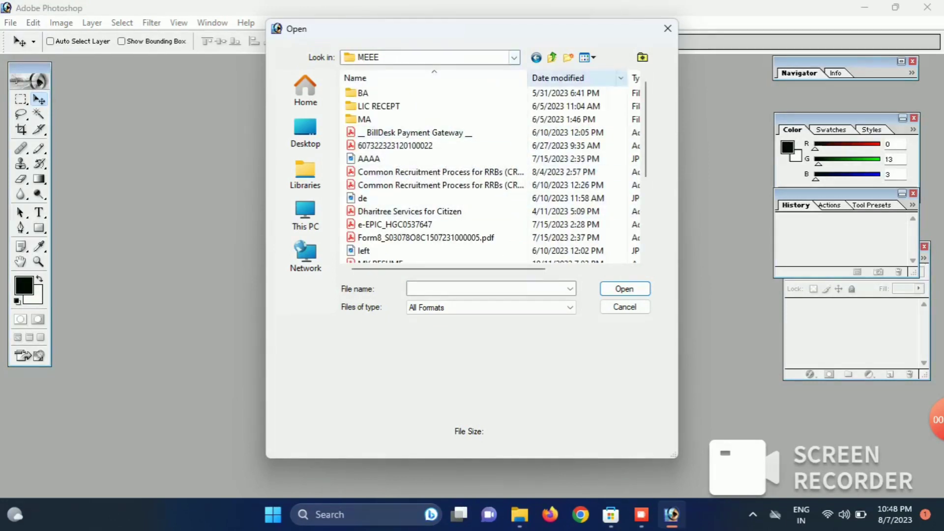
click(588, 58)
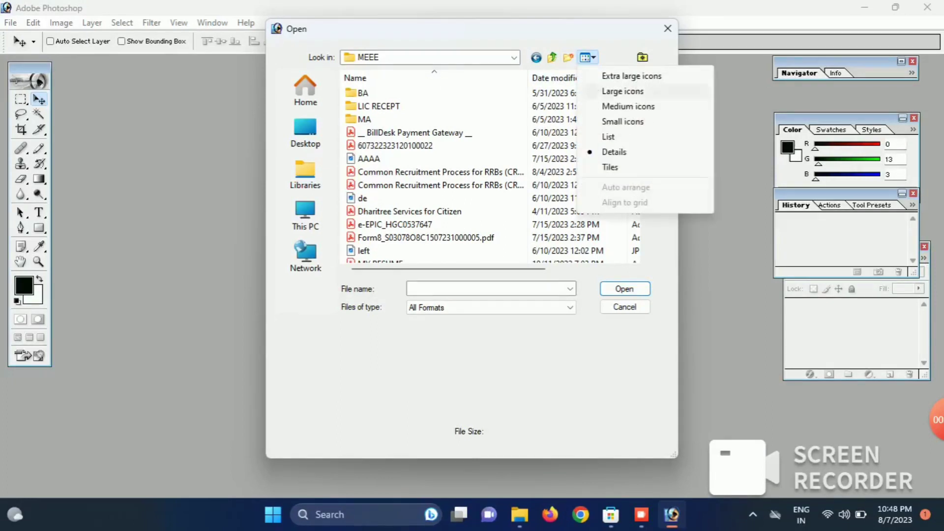
click(623, 91)
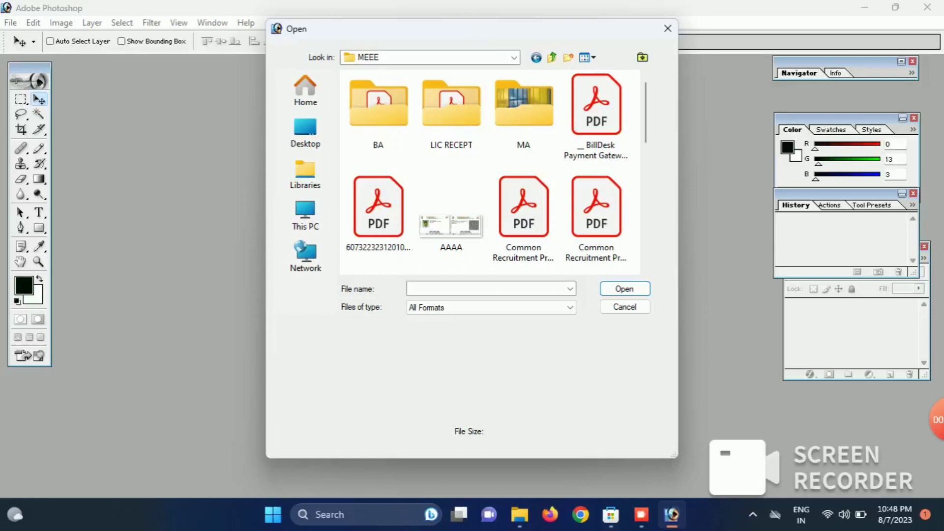
click(394, 246)
key(Down)
key(Down)
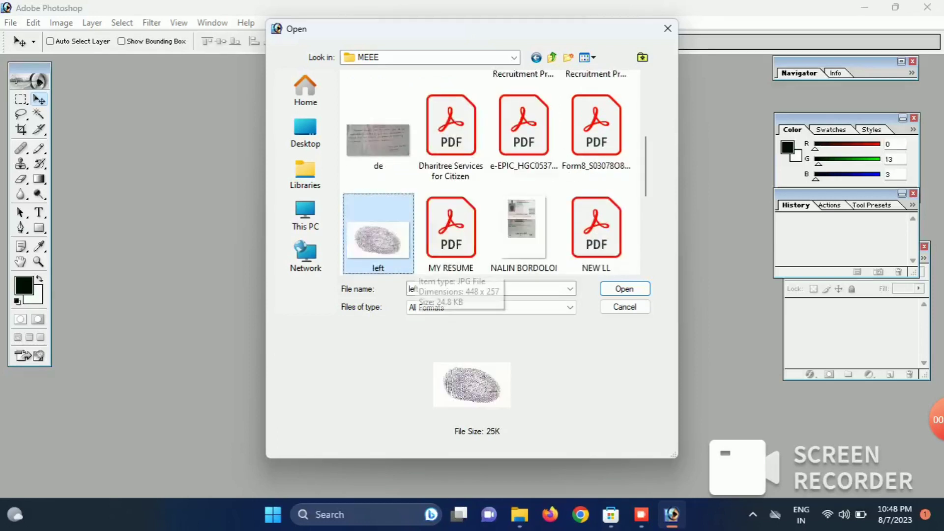
key(Down)
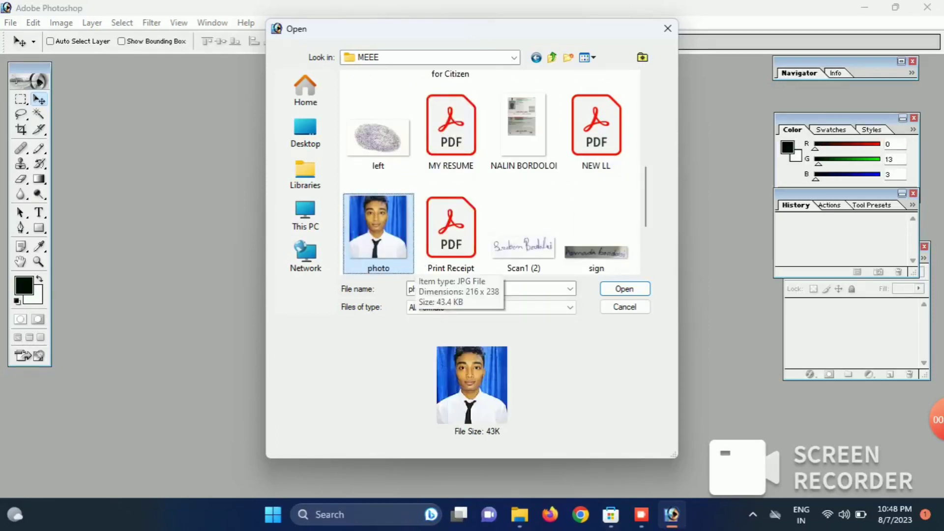
key(Return)
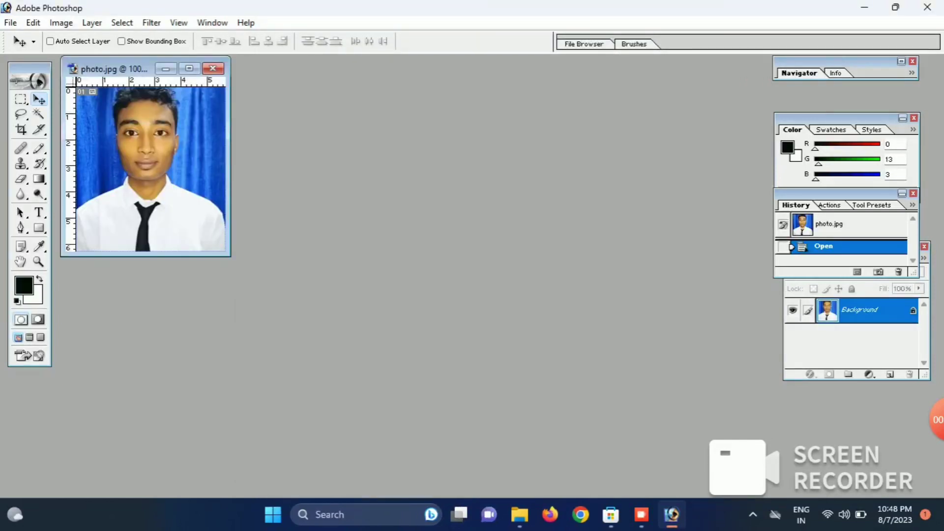
Resize photo.jpg to 213 × 213 pixels at 300 pixels/inch in Image Size
click(61, 22)
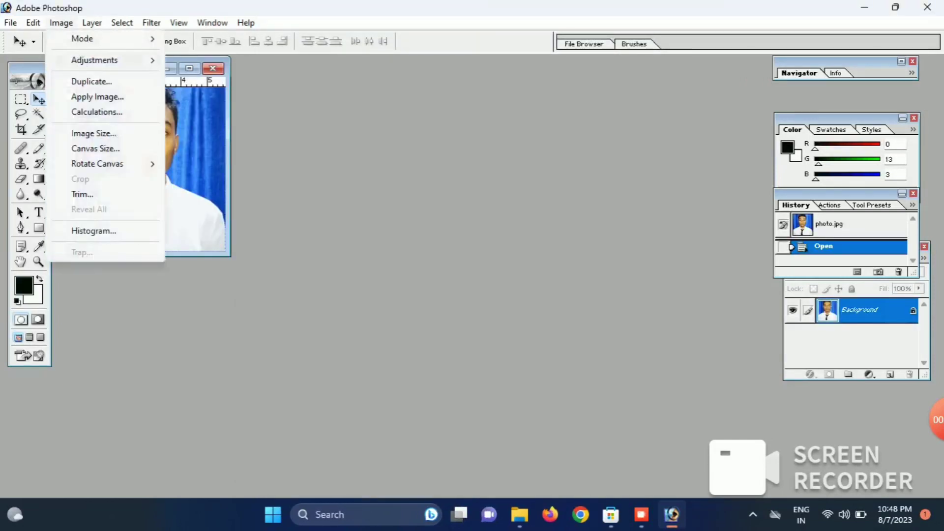
click(94, 133)
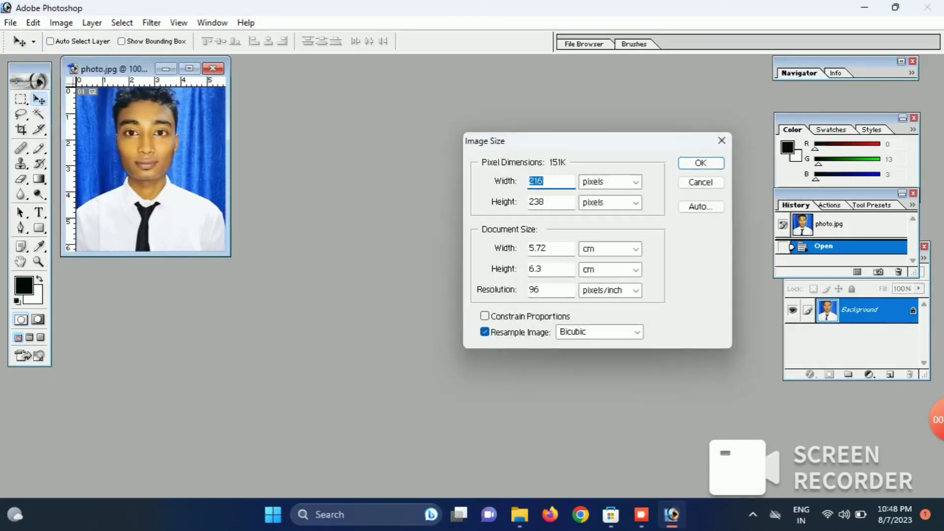
double_click(536, 289)
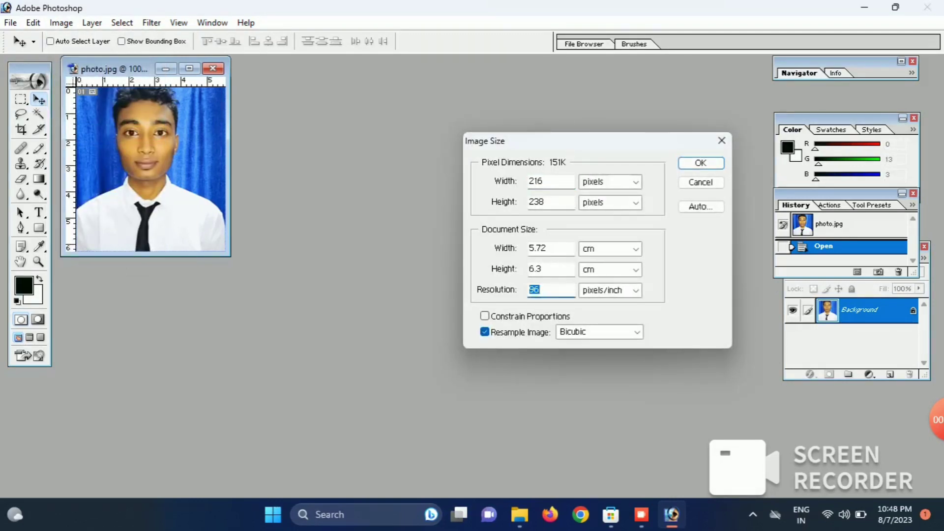
text(3)
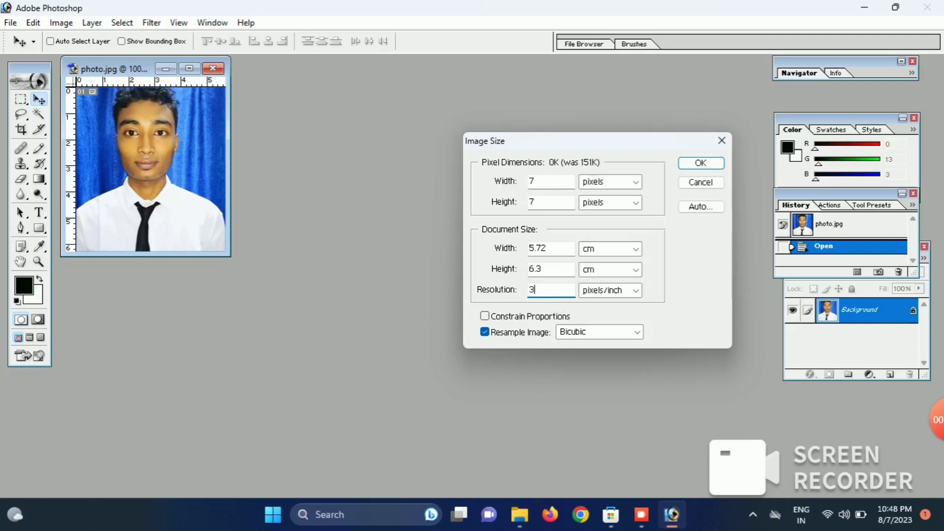
text(00)
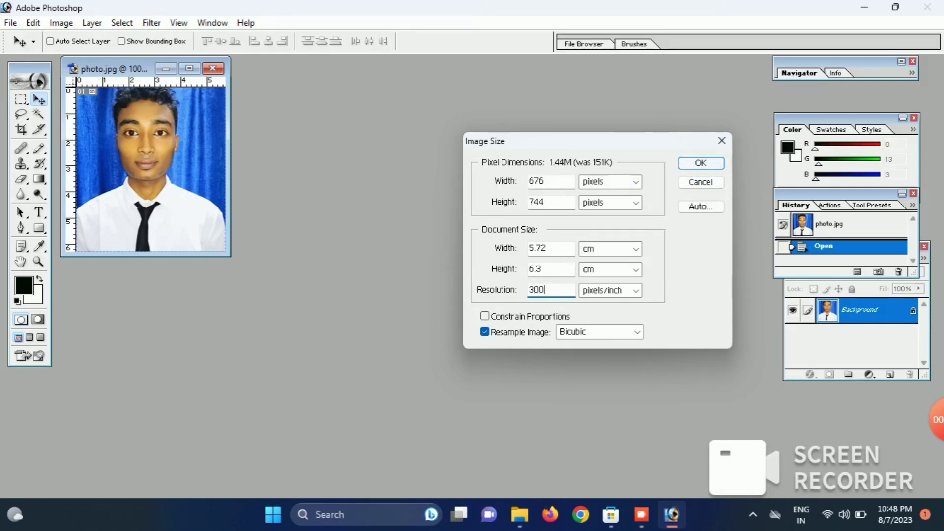
click(556, 181)
double_click(536, 181)
text(21)
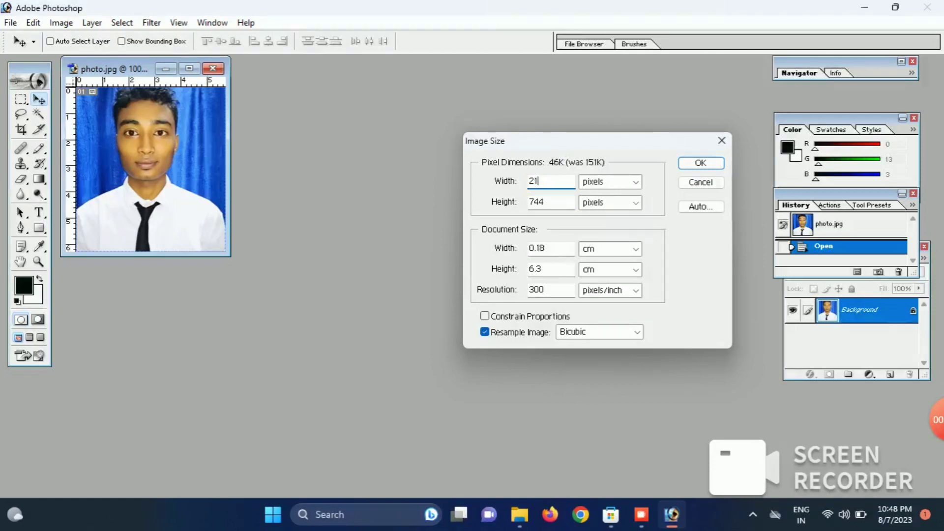
text(3)
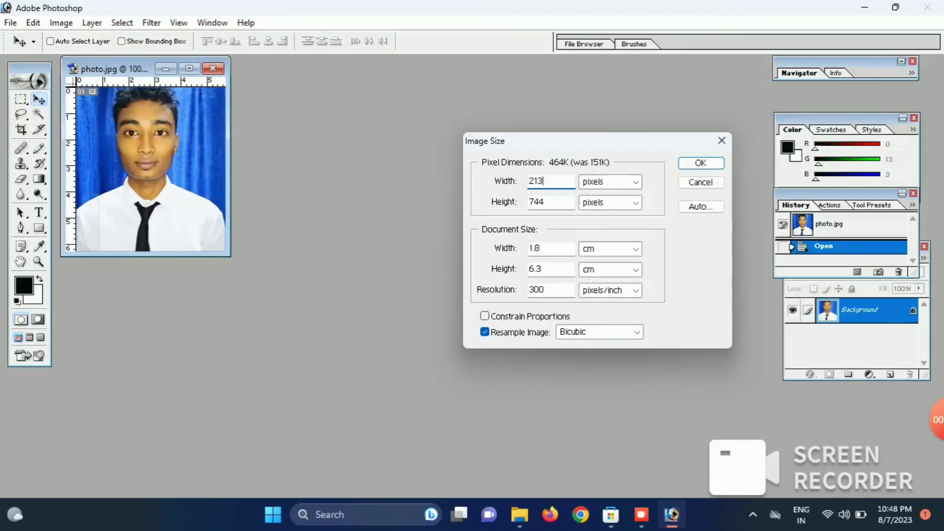
click(546, 202)
key(shift+Home)
text(21)
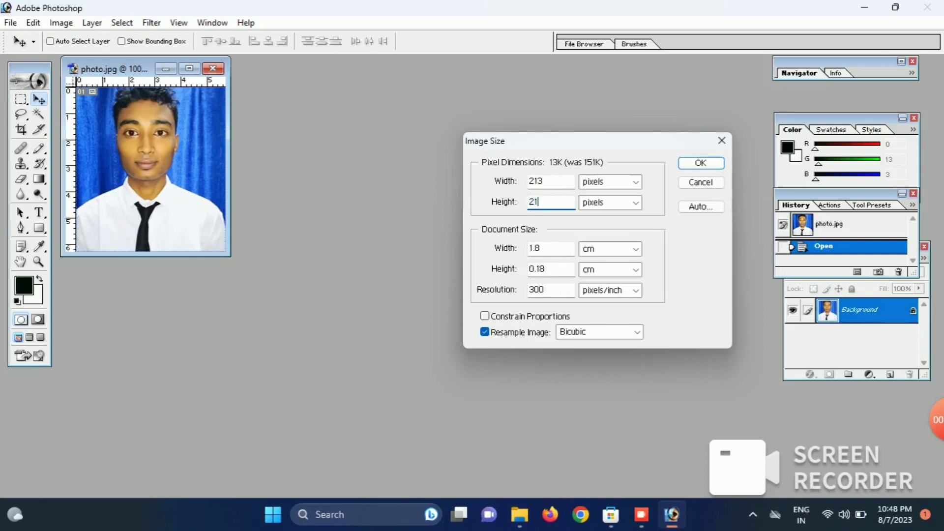
text(3)
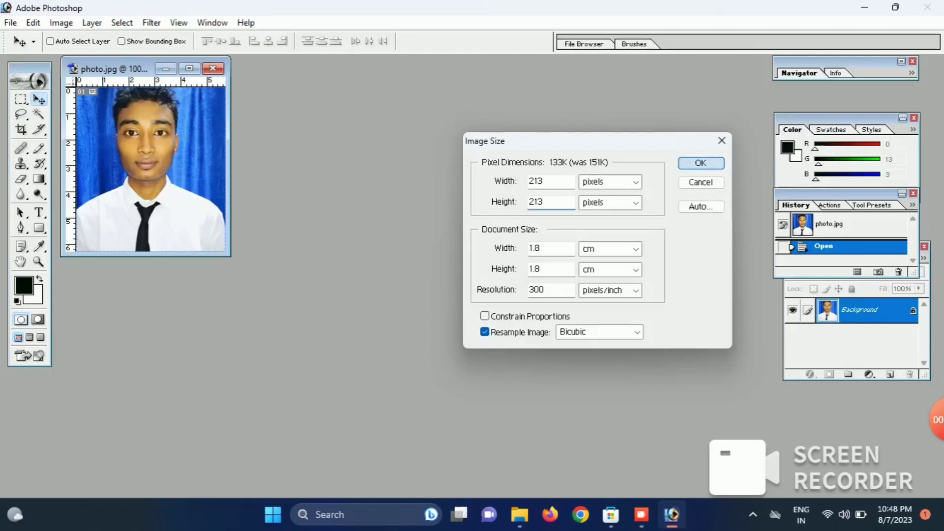
key(Return)
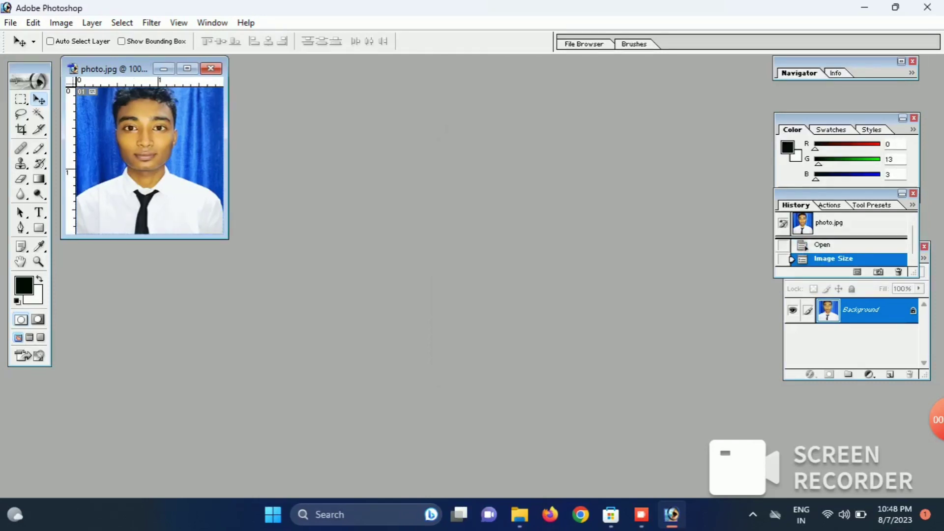
click(10, 23)
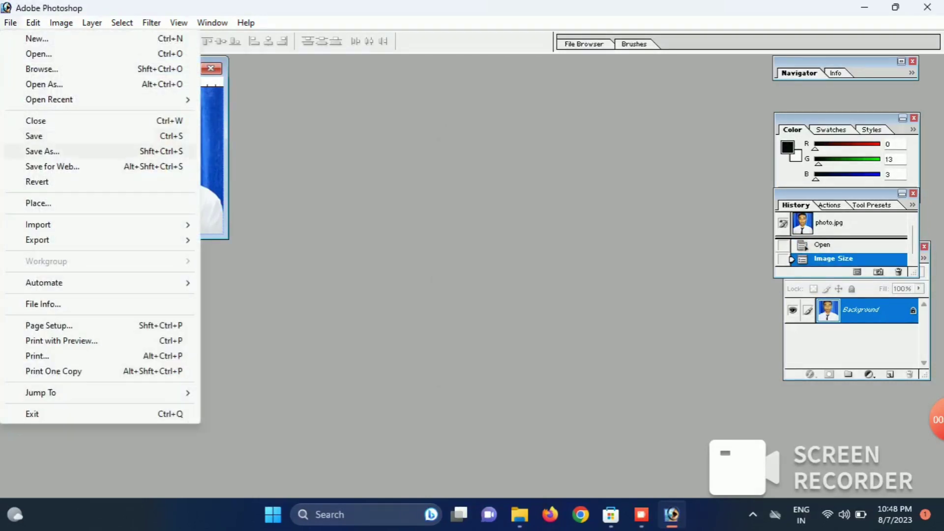
Save the resized photo as JPEG under the new name photo0 instead of overwriting photo.jpg
key(Return)
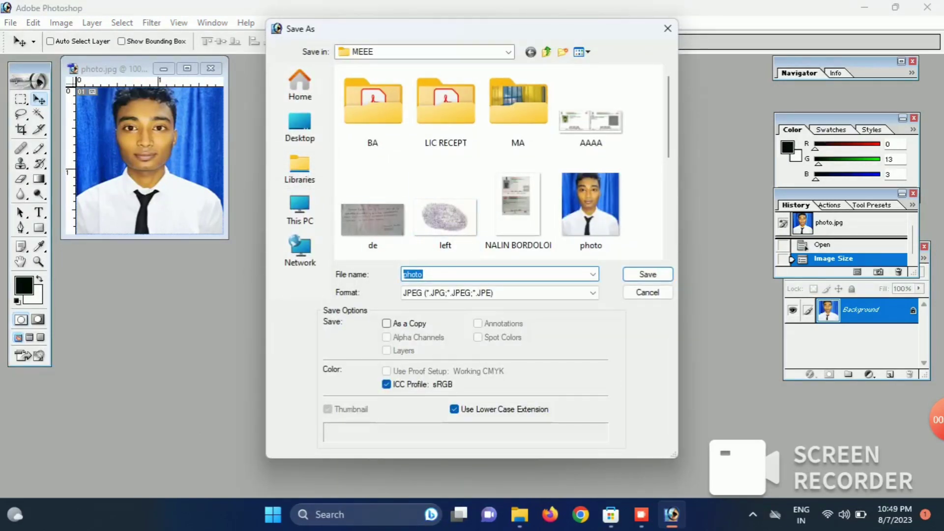
click(648, 274)
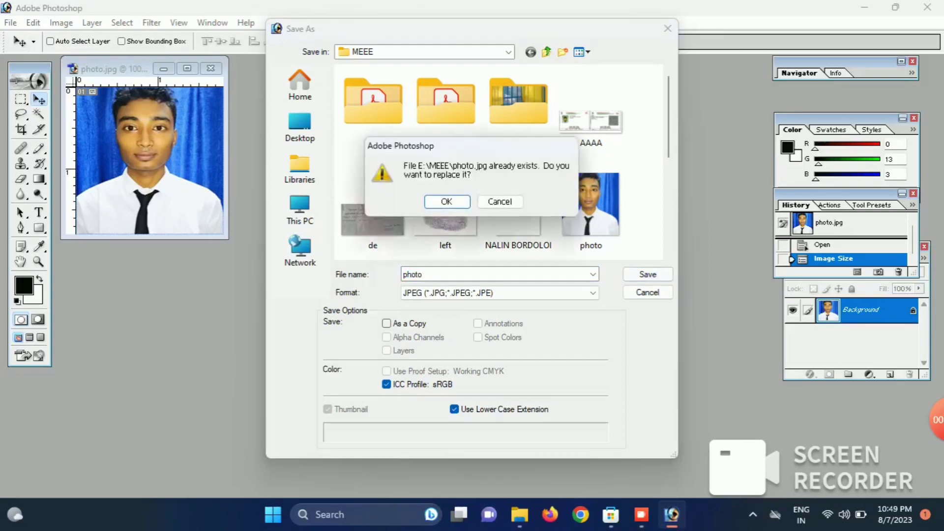
click(500, 202)
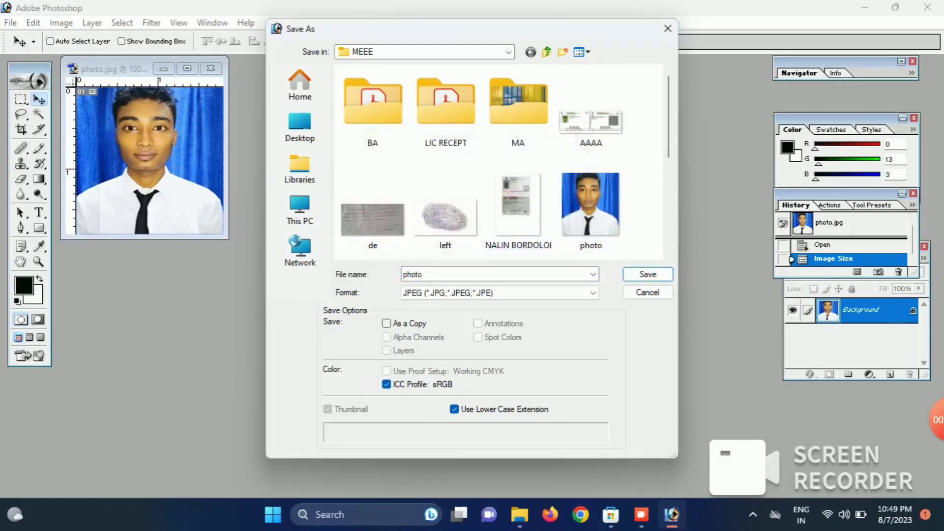
key(End)
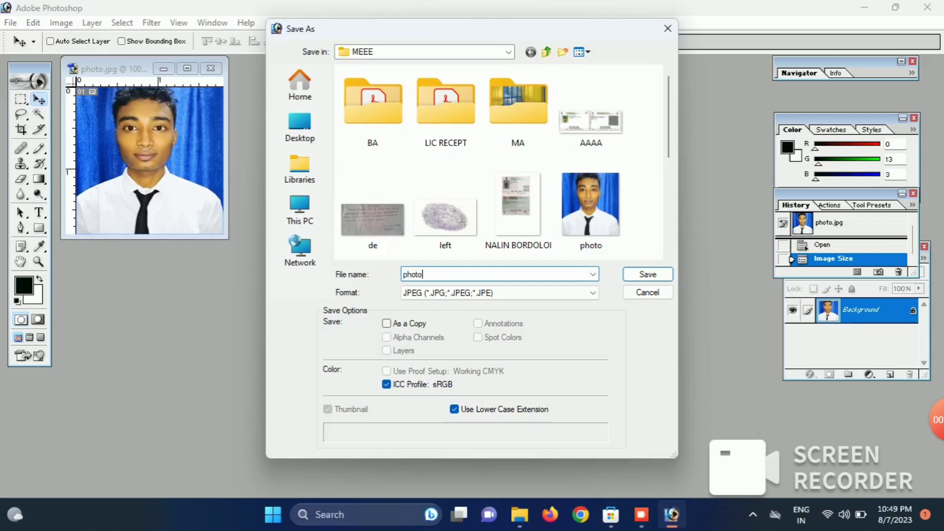
text(0)
key(Return)
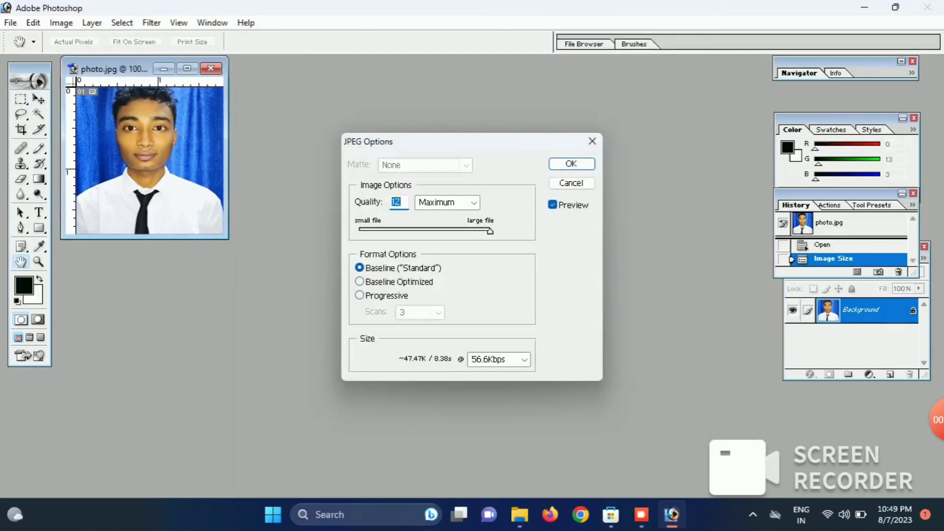
Set JPEG quality 4 with a 28.8Kbps download estimate and finish saving photo0.jpg
text(4)
click(524, 359)
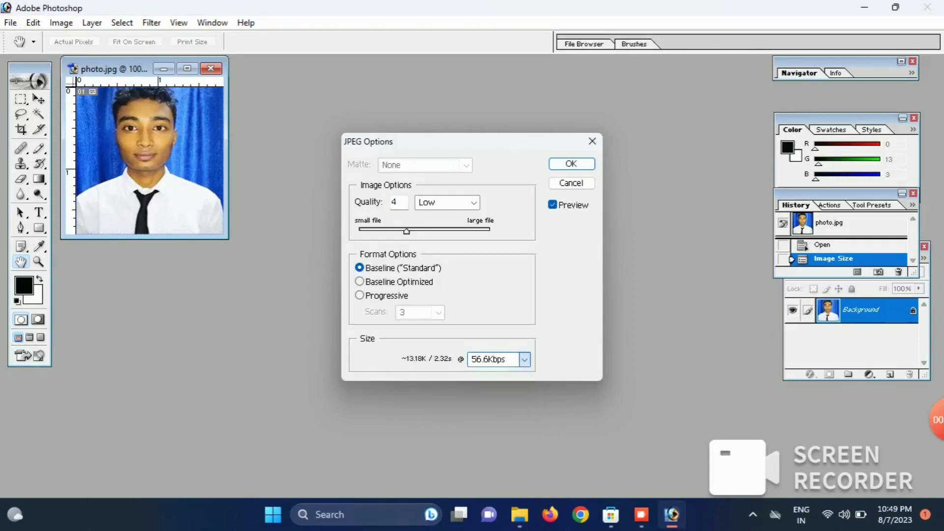
key(Up)
key(Return)
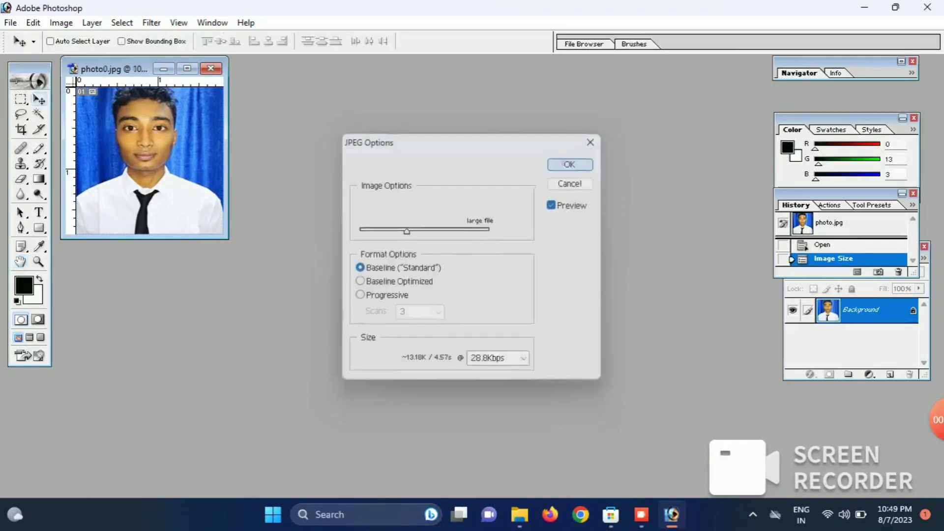
Close the saved photo0.jpg document and bring up the Open dialog
click(211, 69)
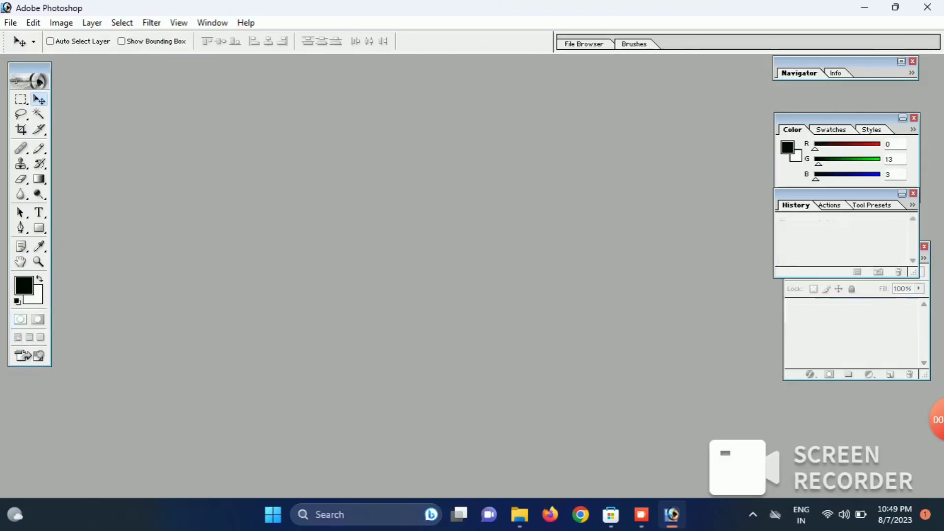
click(10, 23)
click(22, 54)
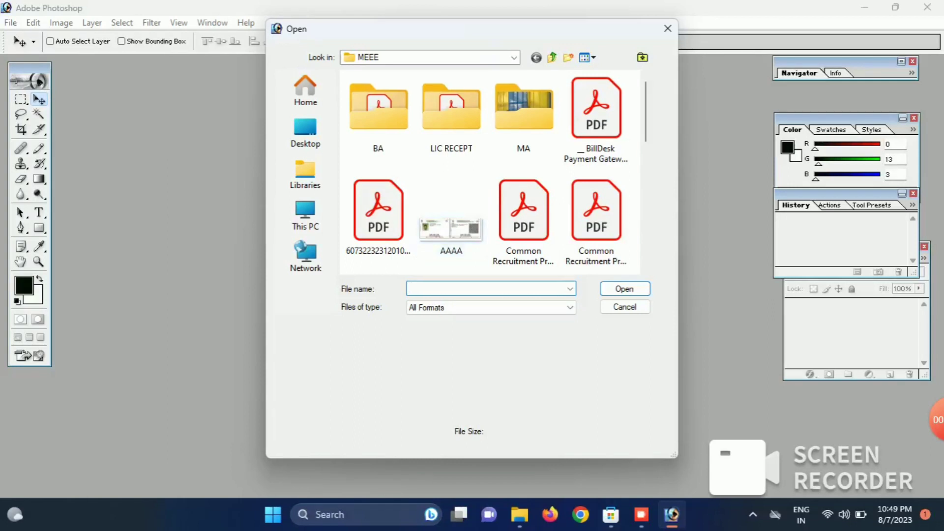
Open sign.jpg from the MEEE folder on the DATA (E:) drive
click(305, 215)
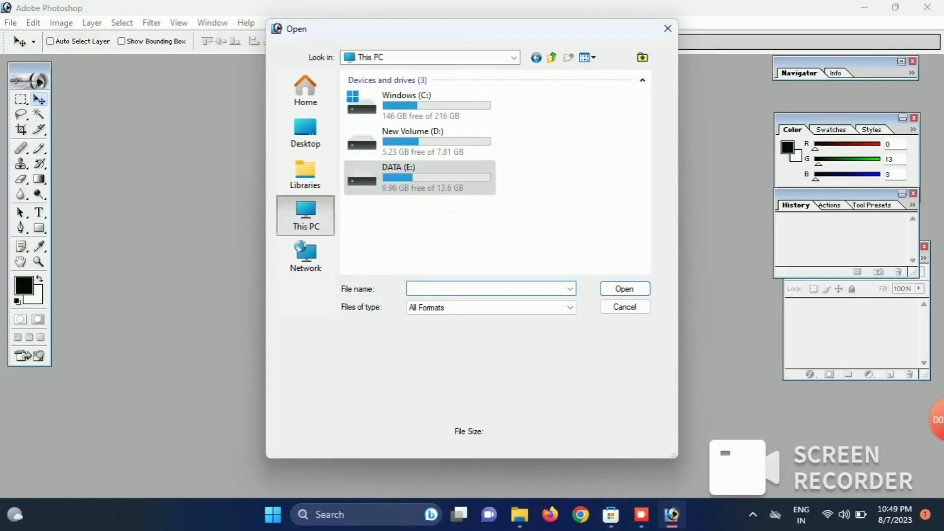
double_click(418, 180)
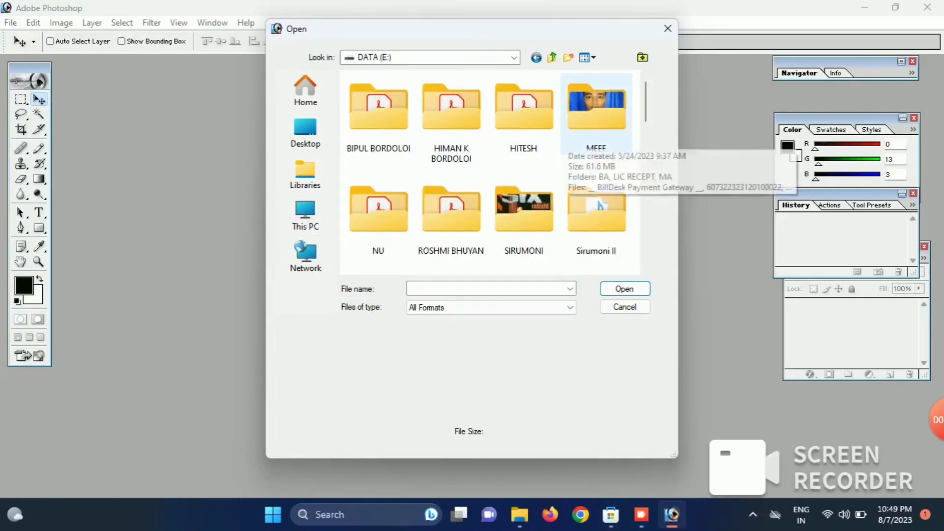
double_click(568, 143)
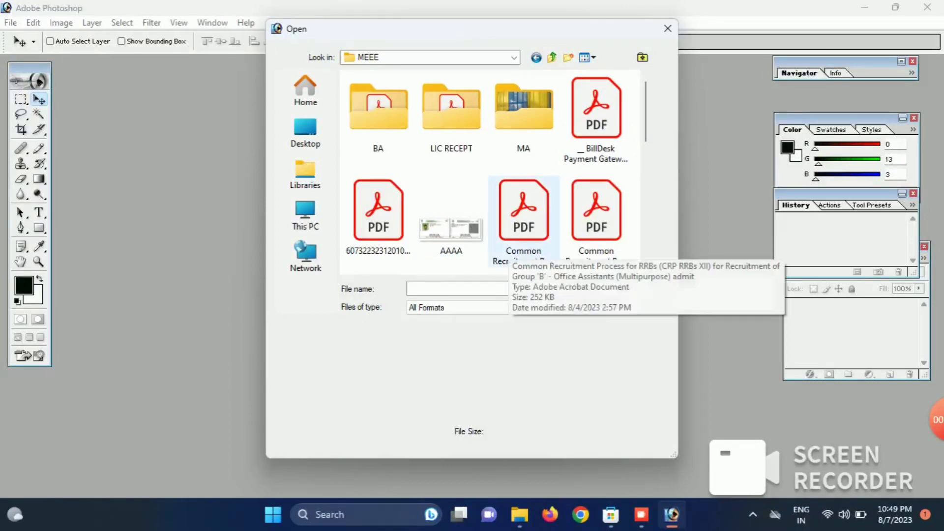
scroll(378, 236, down, 2)
click(379, 236)
scroll(378, 236, down, 2)
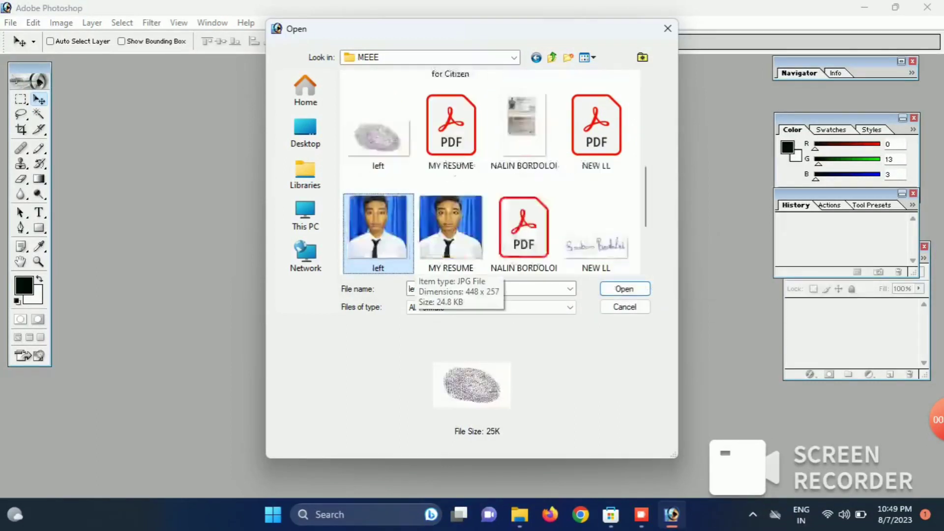
click(379, 236)
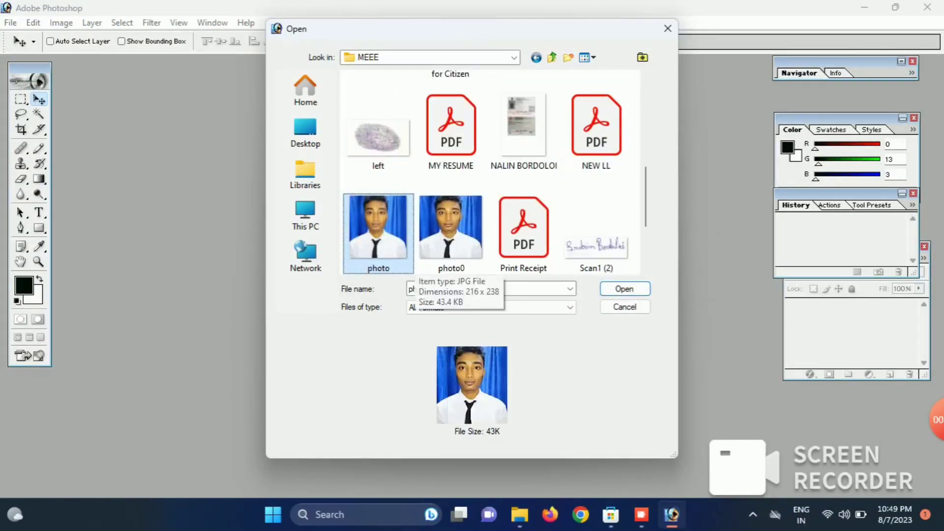
scroll(379, 265, down, 1)
click(379, 236)
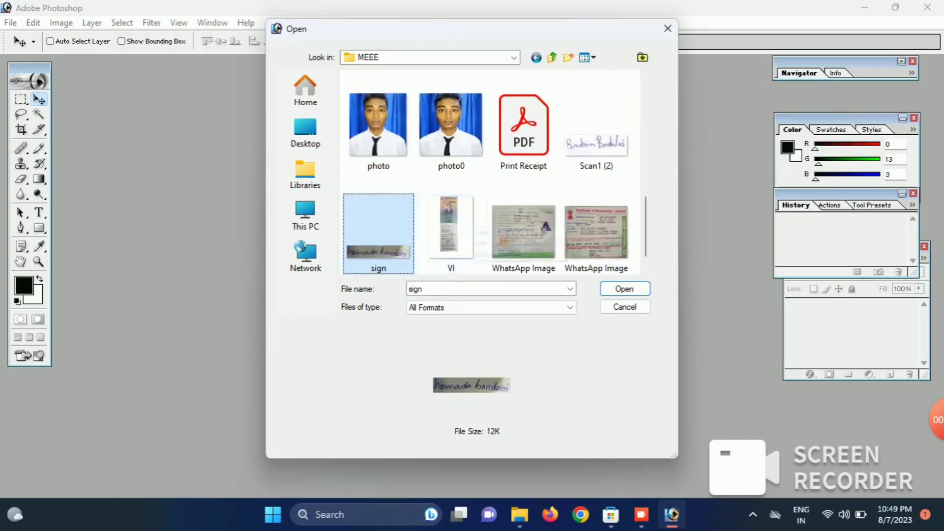
double_click(378, 272)
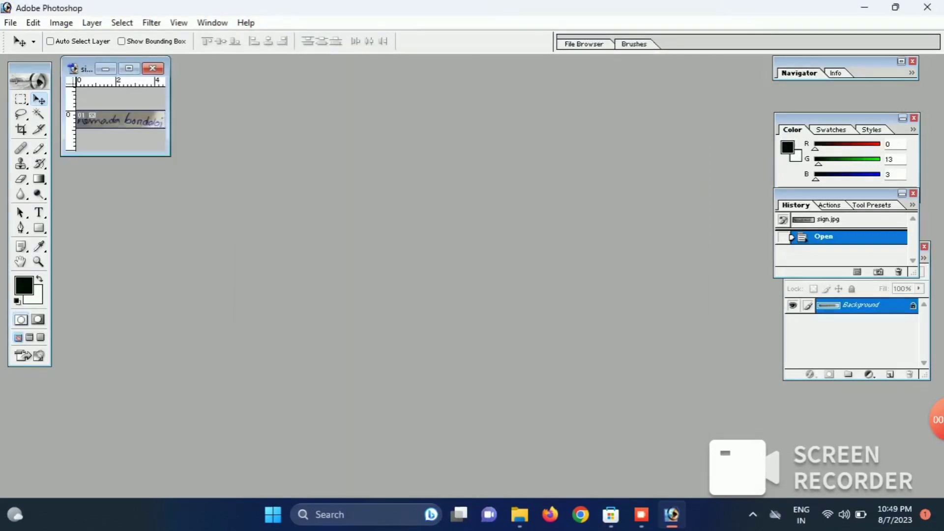
Bring up Image Size for sign.jpg and dismiss the warning from an invalid empty width
click(61, 22)
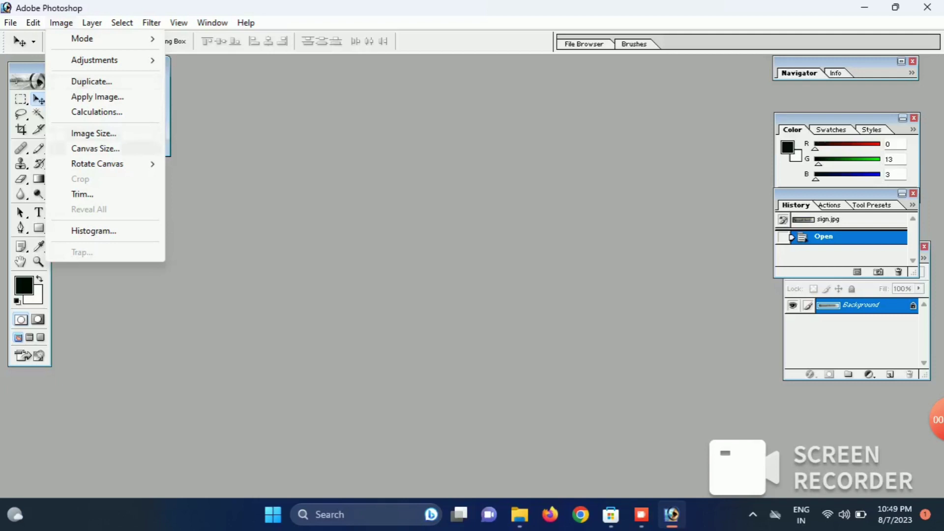
click(93, 133)
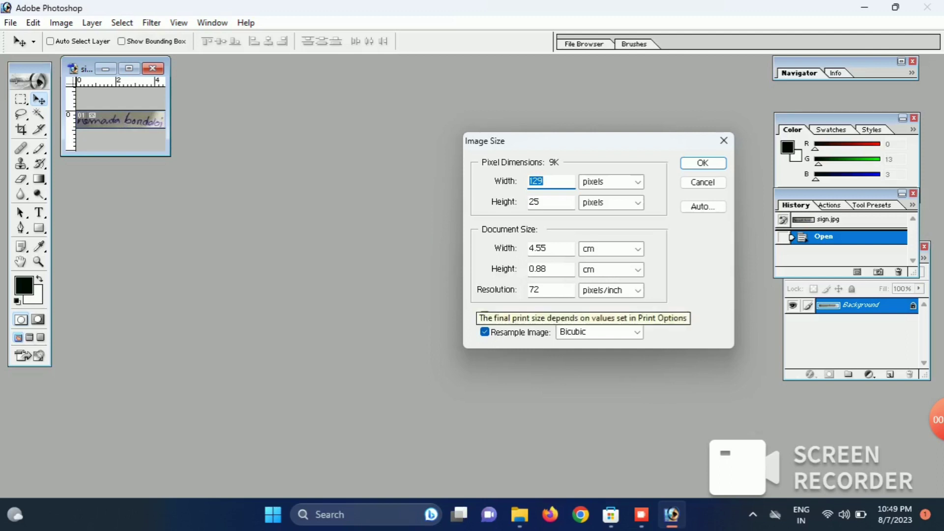
key(BackSpace)
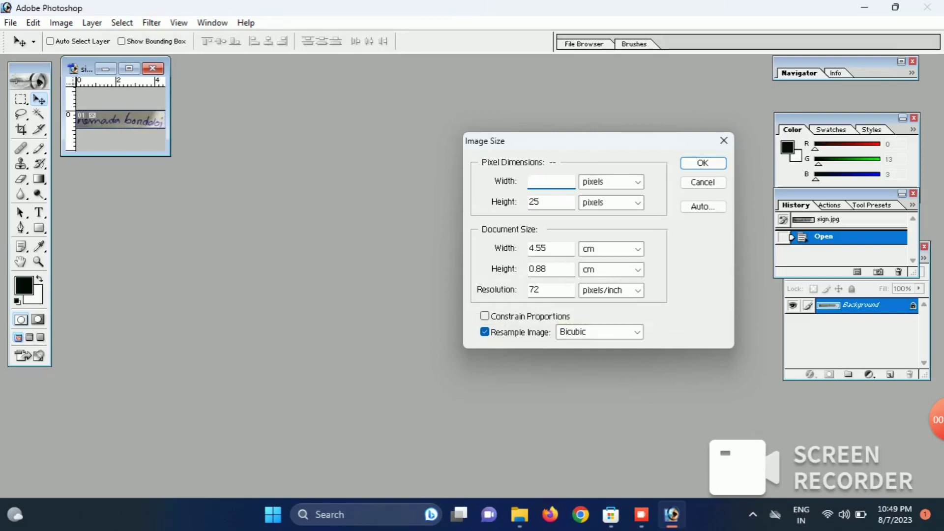
text(5)
key(BackSpace)
key(Return)
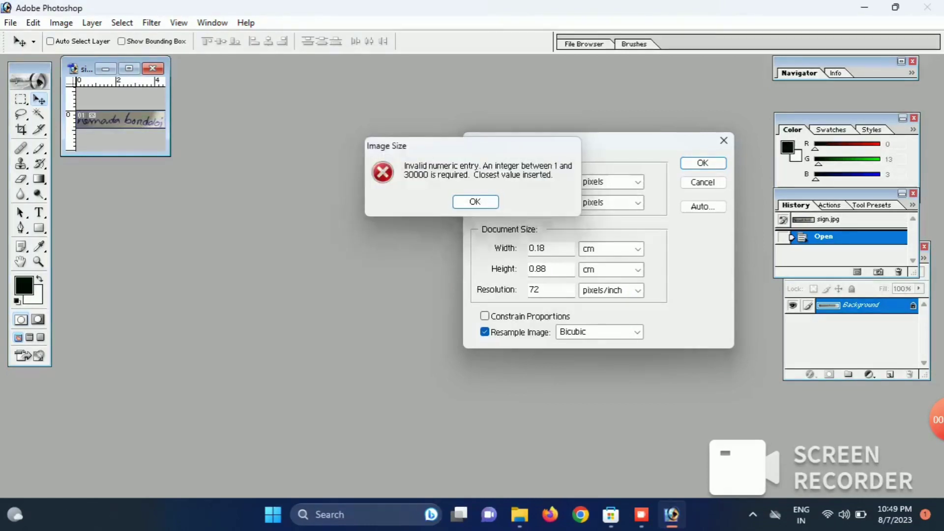
key(Return)
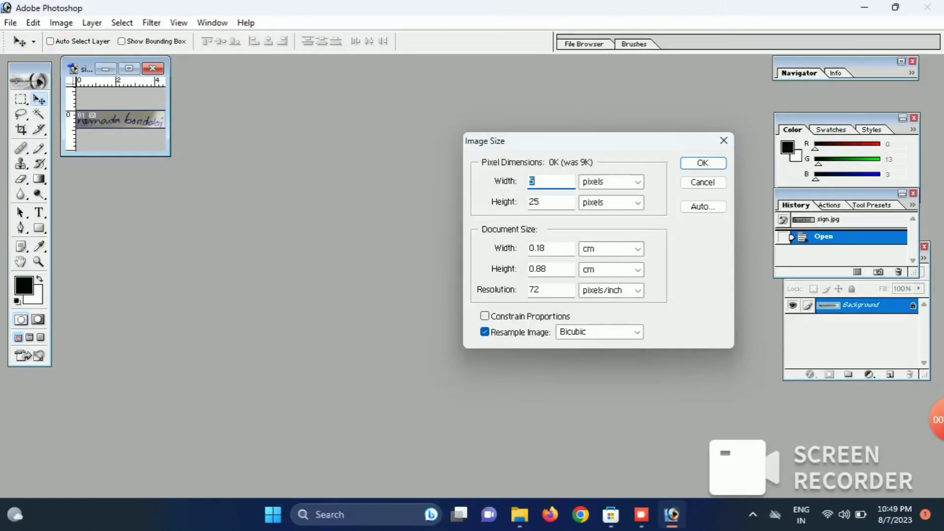
Resample sign.jpg to 500 × 200 pixels at 600 pixels/inch
double_click(535, 290)
text(6)
text(00)
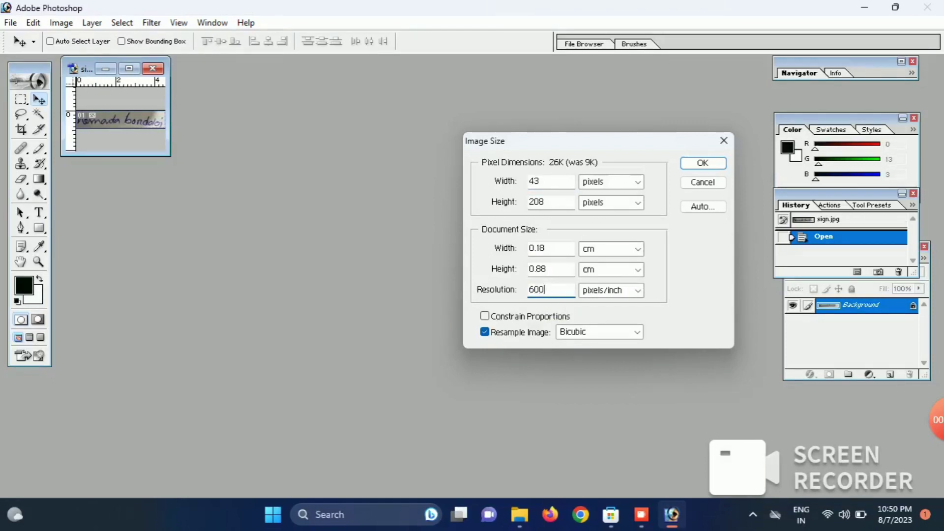
double_click(555, 185)
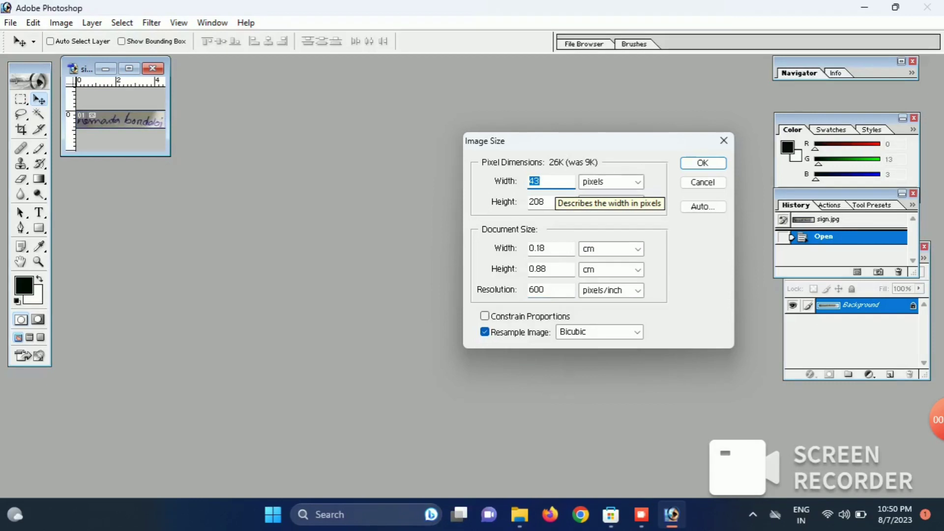
text(500)
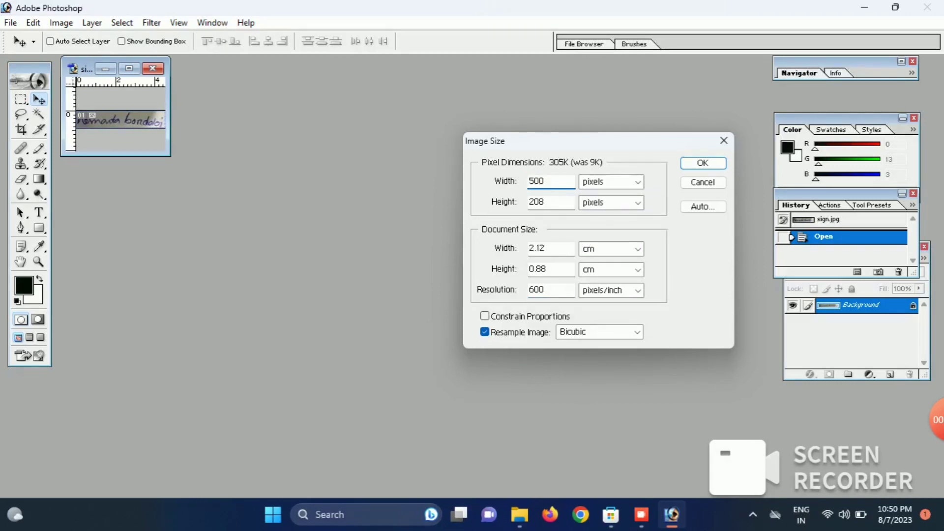
key(Tab)
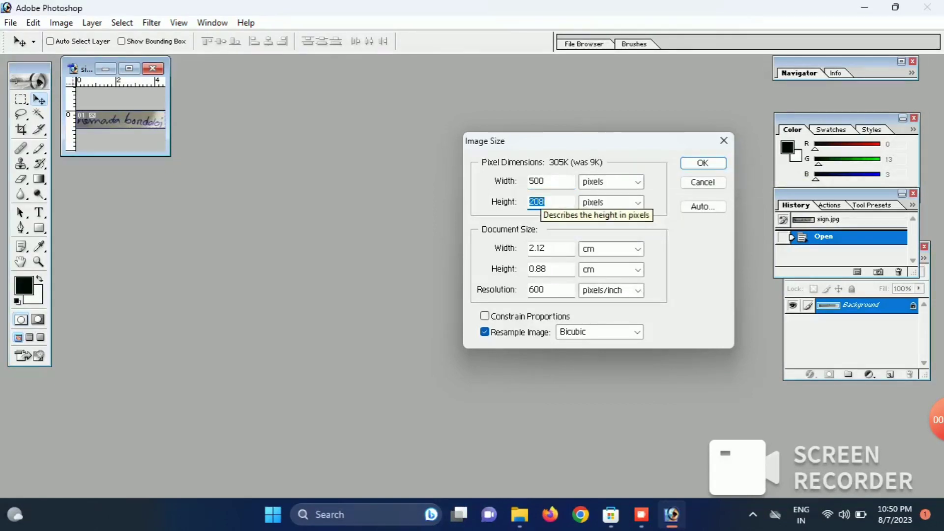
key(End)
key(BackSpace)
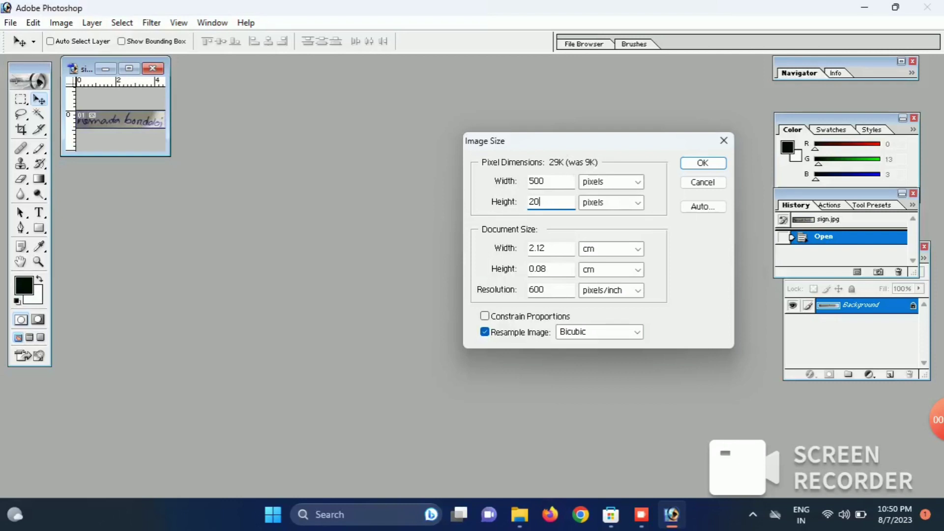
text(0)
click(703, 163)
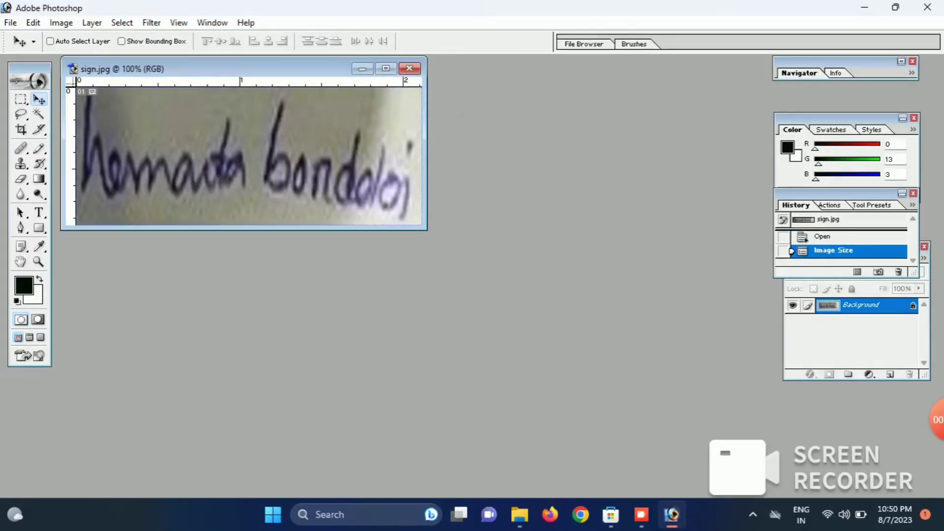
Cancel the Save As dialog, then quit Photoshop, answering the save-changes prompt
click(10, 22)
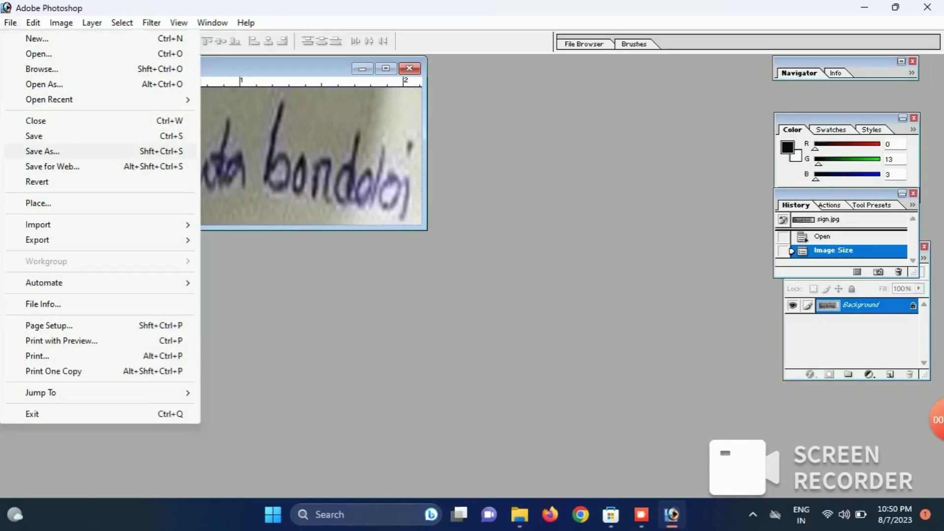
click(43, 151)
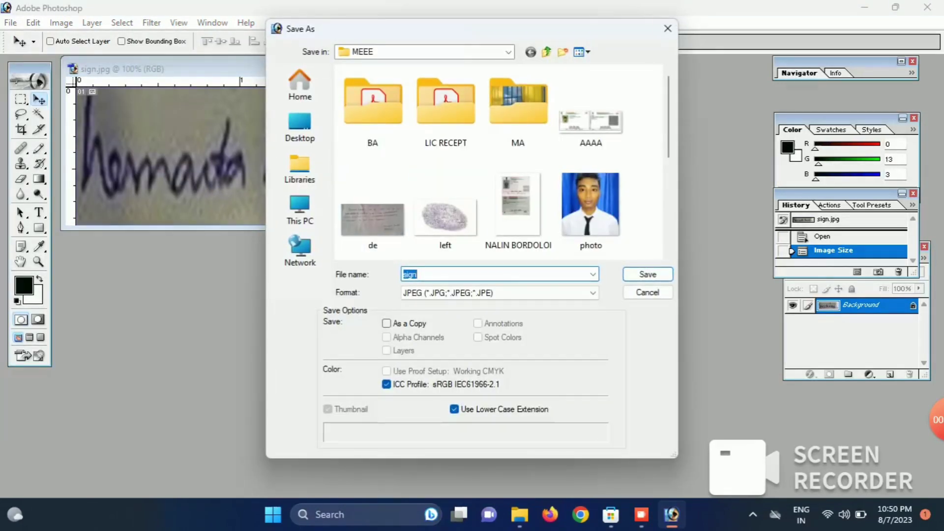
click(668, 28)
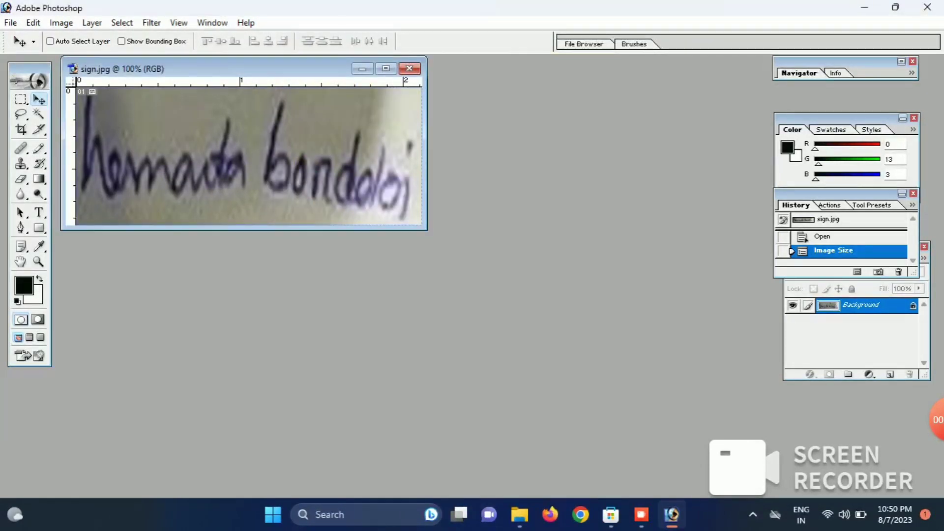
click(928, 7)
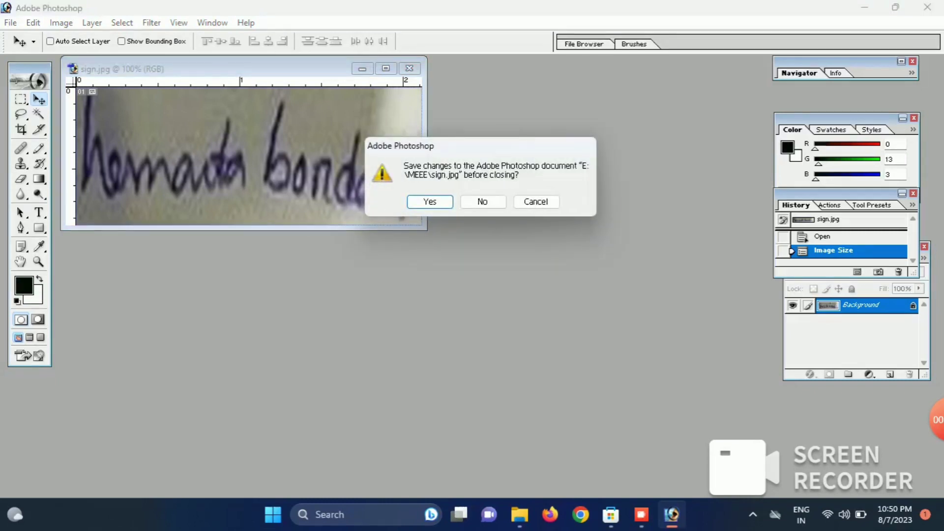
click(483, 202)
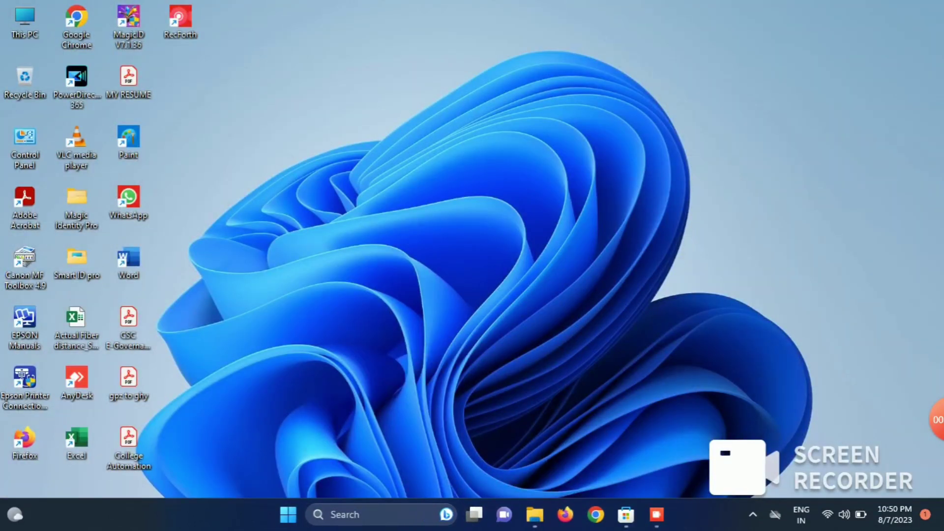